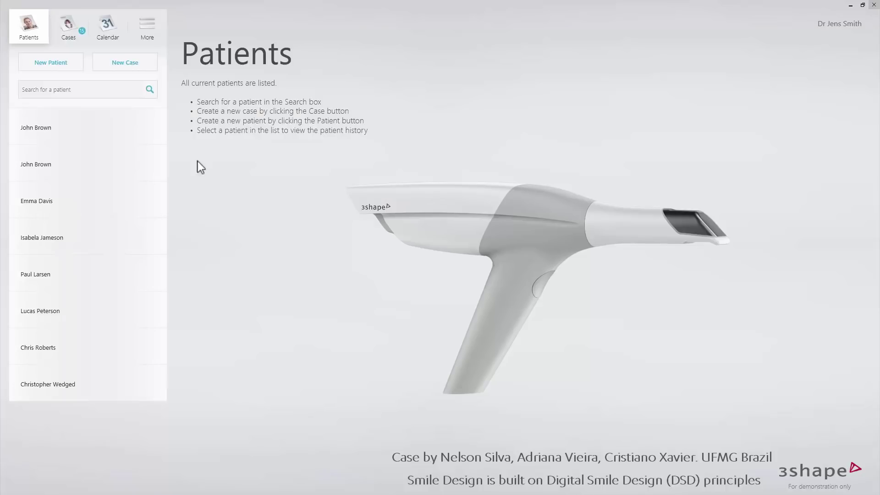
Add a new patient and open a Smile design case addressed to the external dental lab.
{"action": "left_click", "coordinate": [69, 64]}
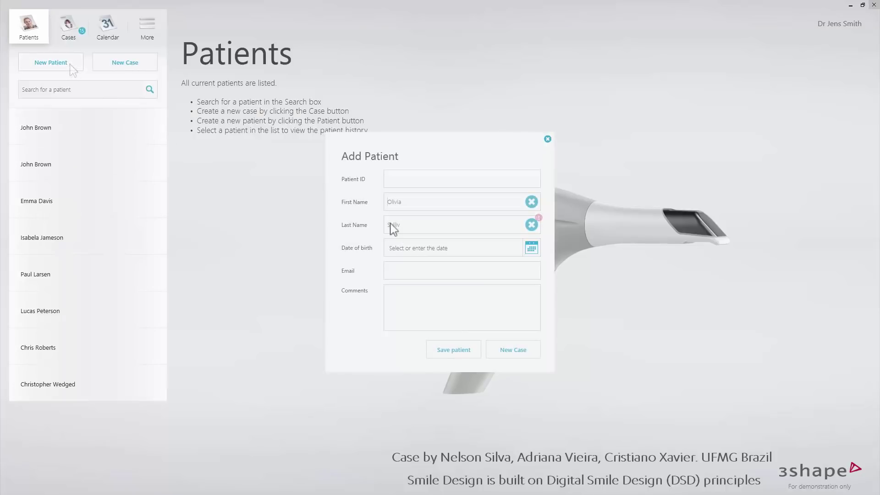
{"action": "type", "text": "an"}
{"action": "left_click", "coordinate": [511, 345]}
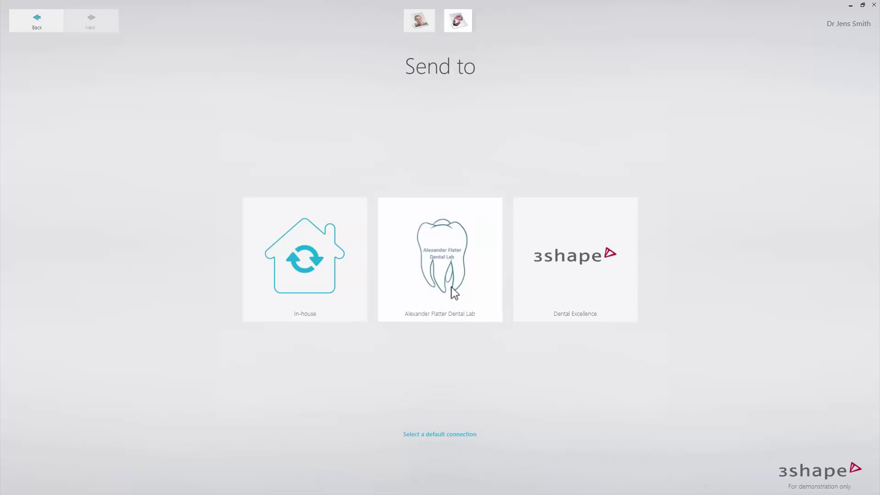
{"action": "left_click", "coordinate": [454, 291]}
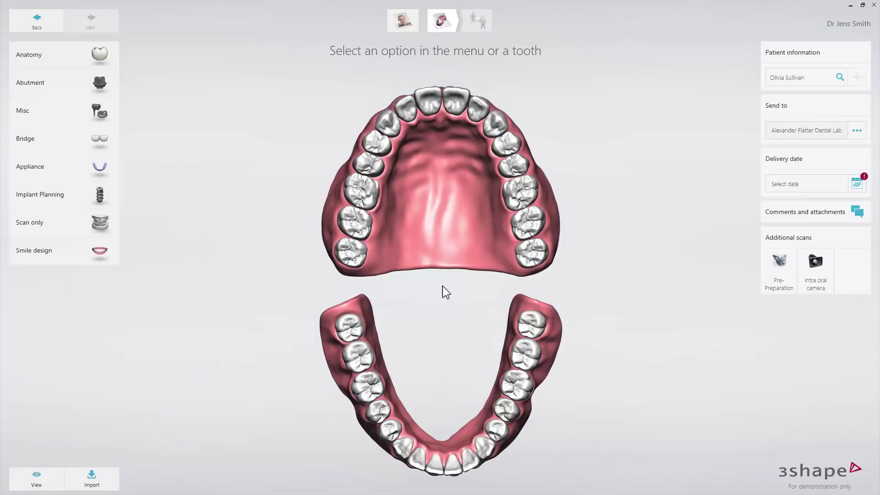
{"action": "left_click", "coordinate": [109, 248]}
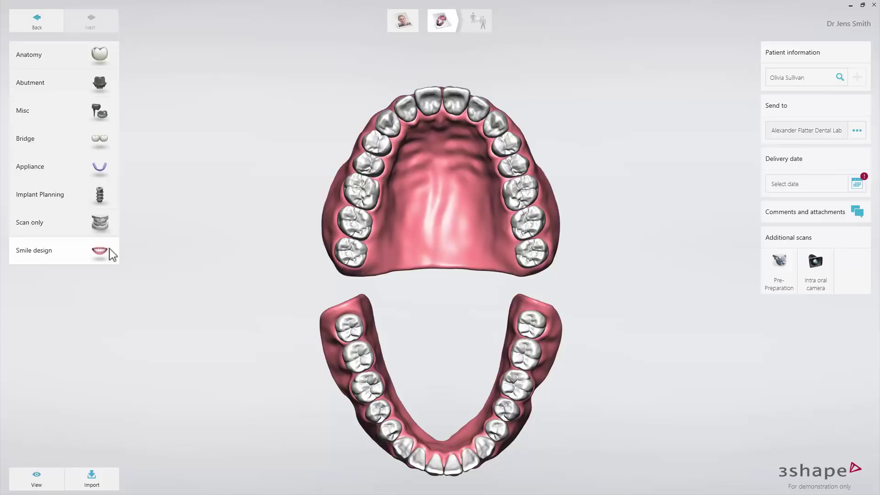
Attach the Smile photo and the Retracted photo from disk as the case's clinical photos.
{"action": "left_click", "coordinate": [780, 216]}
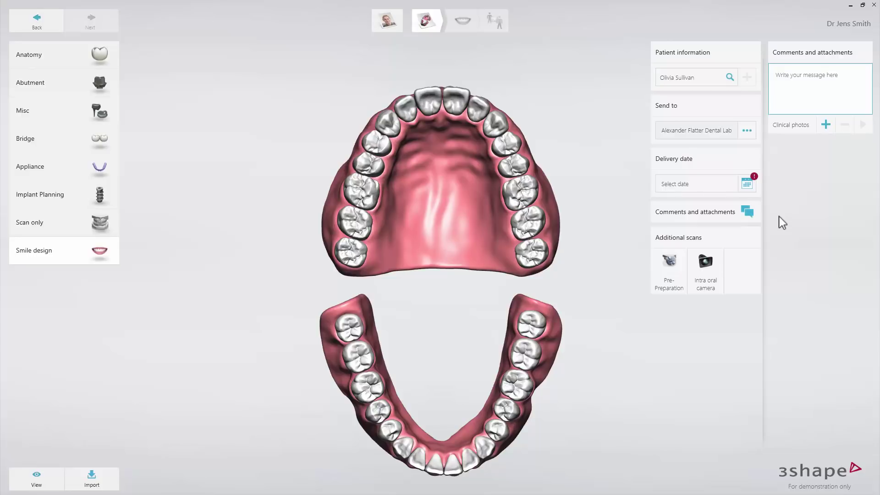
{"action": "left_click", "coordinate": [825, 125]}
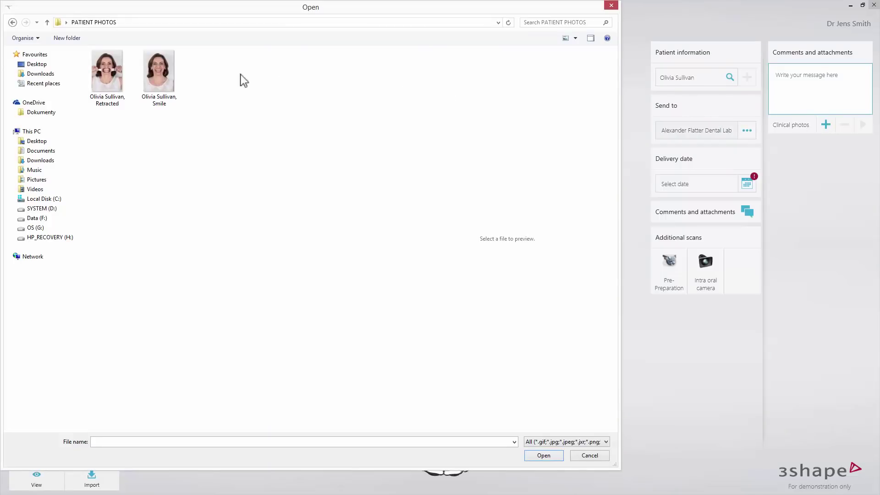
{"action": "left_click", "coordinate": [170, 79]}
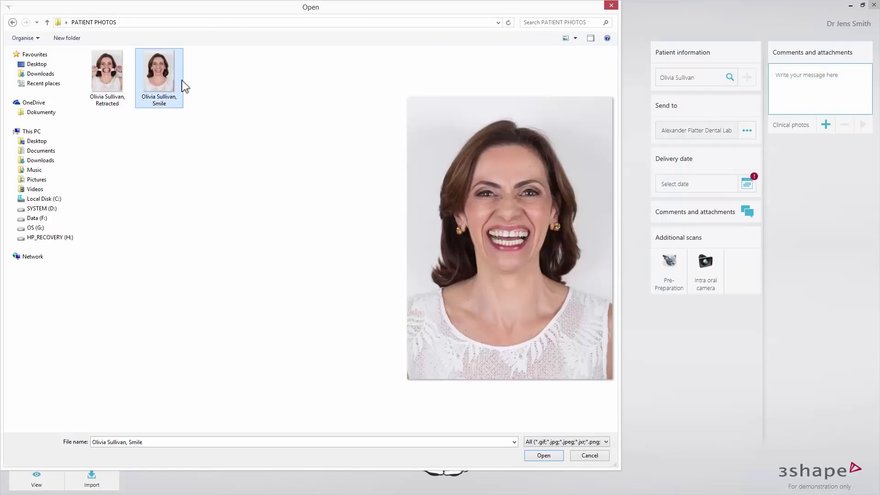
{"action": "left_click", "coordinate": [553, 456]}
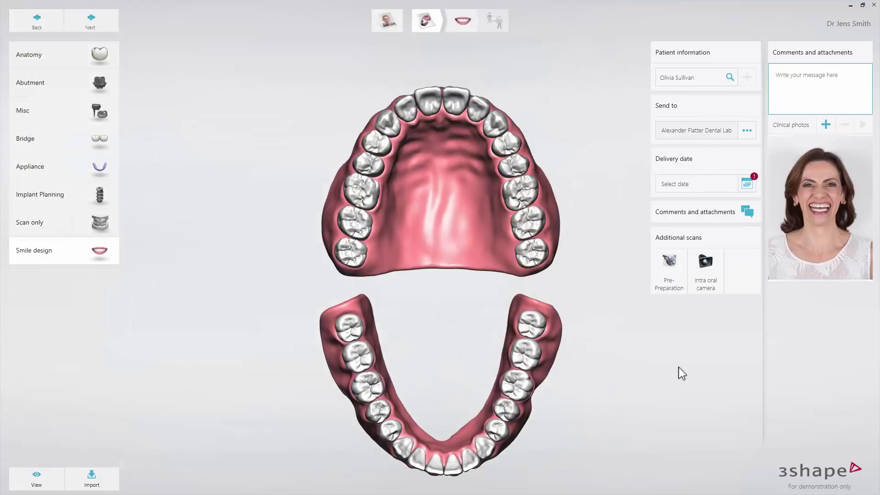
{"action": "left_click", "coordinate": [826, 127]}
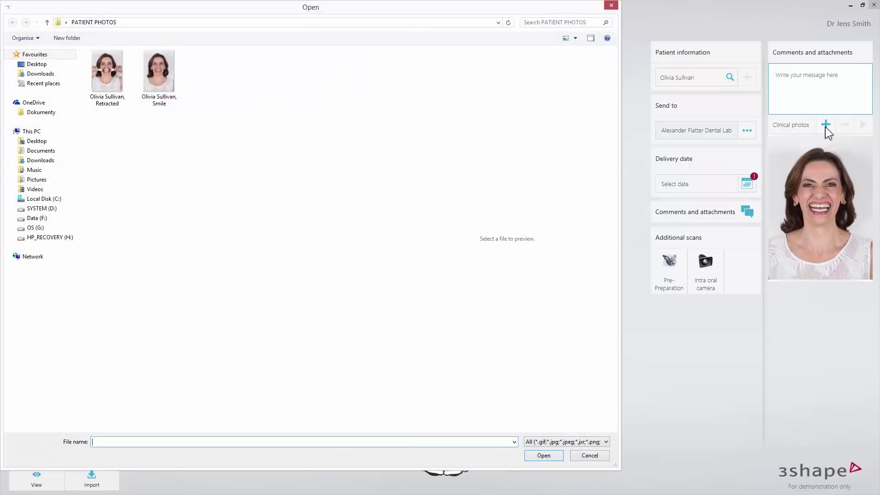
{"action": "left_click", "coordinate": [119, 76]}
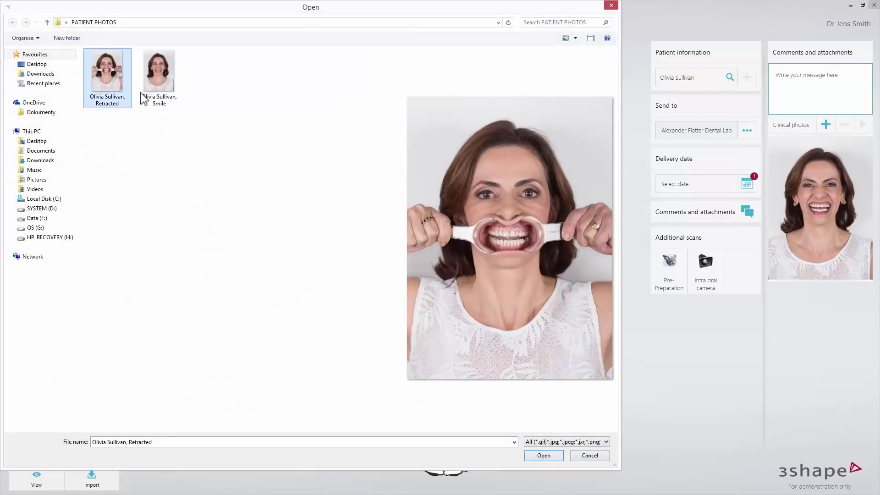
{"action": "left_click", "coordinate": [543, 455]}
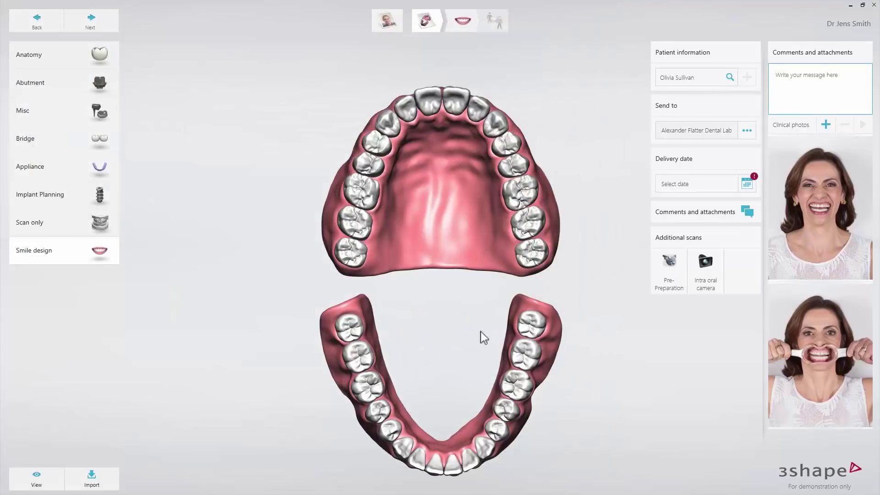
{"action": "left_click", "coordinate": [114, 26]}
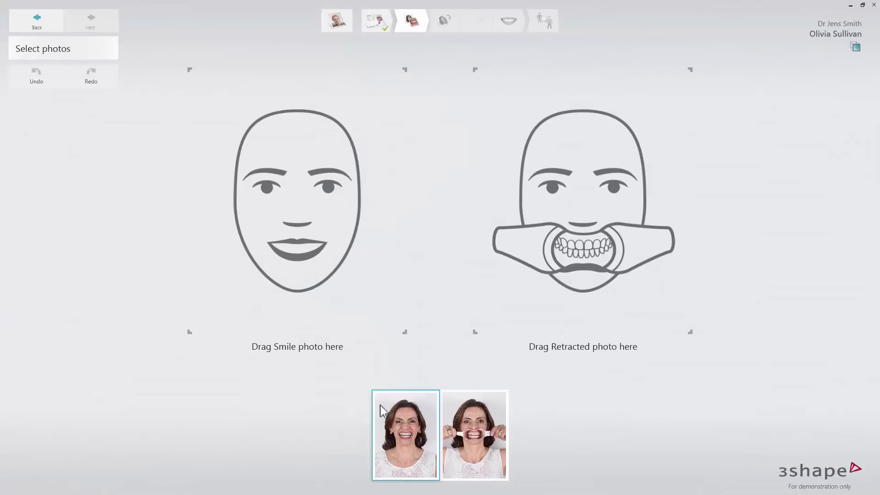
Drag the smiling photo into the Smile slot and the retracted photo into the Retracted slot, removing a misplaced one.
{"action": "left_click_drag", "start_coordinate": [353, 315], "coordinate": [328, 271]}
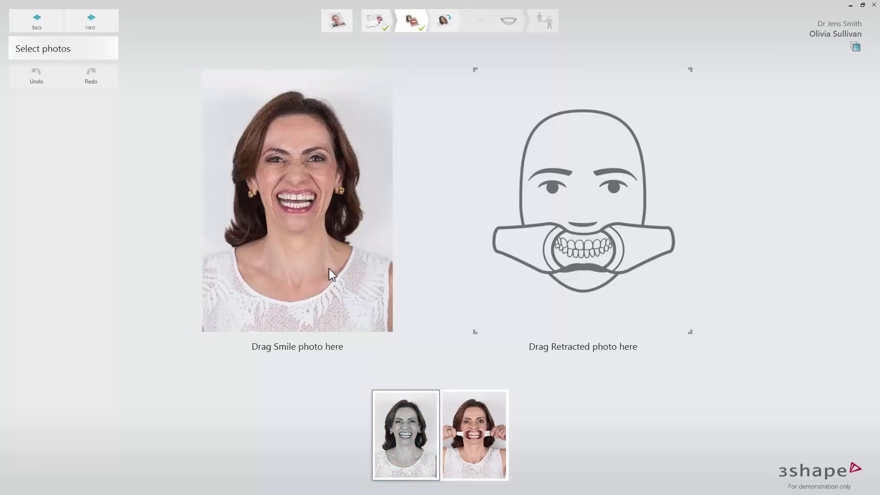
{"action": "left_click_drag", "start_coordinate": [474, 426], "coordinate": [315, 257]}
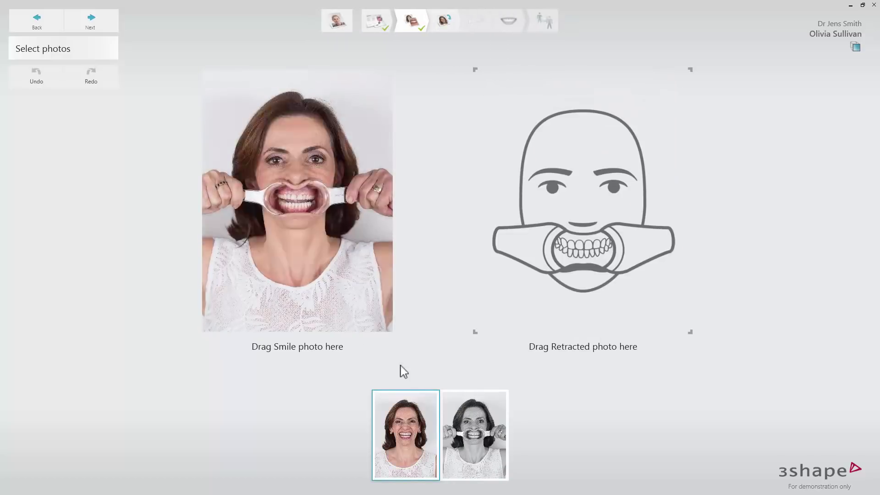
{"action": "left_click", "coordinate": [475, 441]}
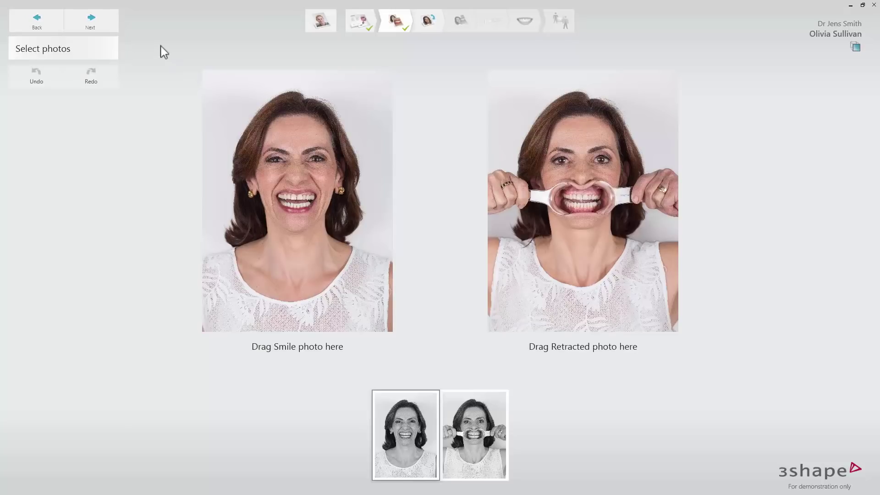
Mark the pupils, nasal wings and mouth corners on the smile photo.
{"action": "left_click", "coordinate": [116, 25]}
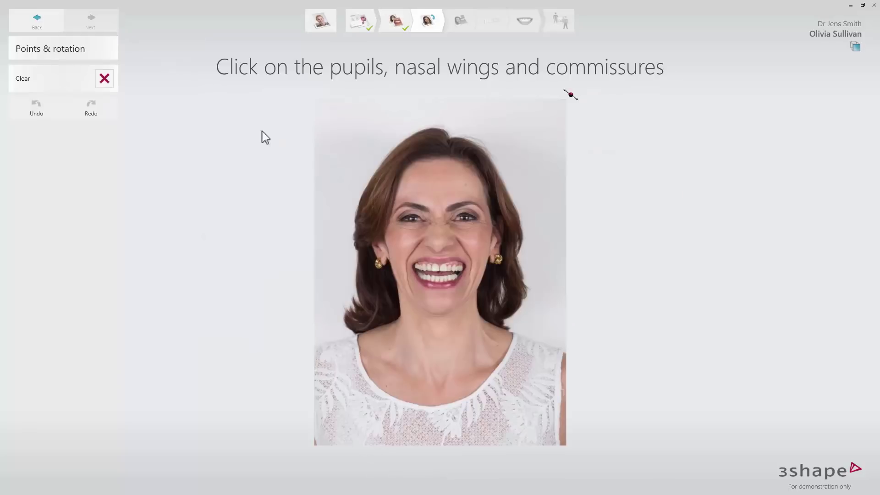
{"action": "scroll", "coordinate": [421, 236], "scroll_direction": "up", "scroll_amount": 2}
{"action": "scroll", "coordinate": [422, 236], "scroll_direction": "up", "scroll_amount": 5}
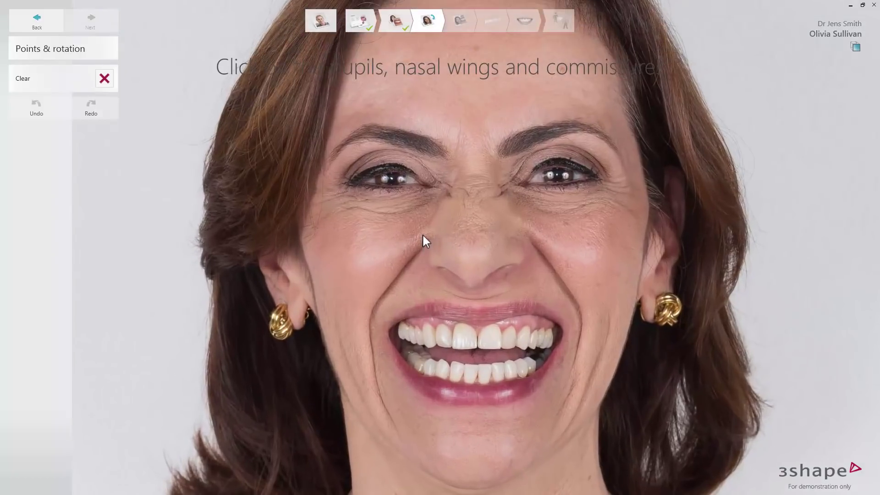
{"action": "left_click", "coordinate": [391, 180]}
{"action": "left_click", "coordinate": [563, 330]}
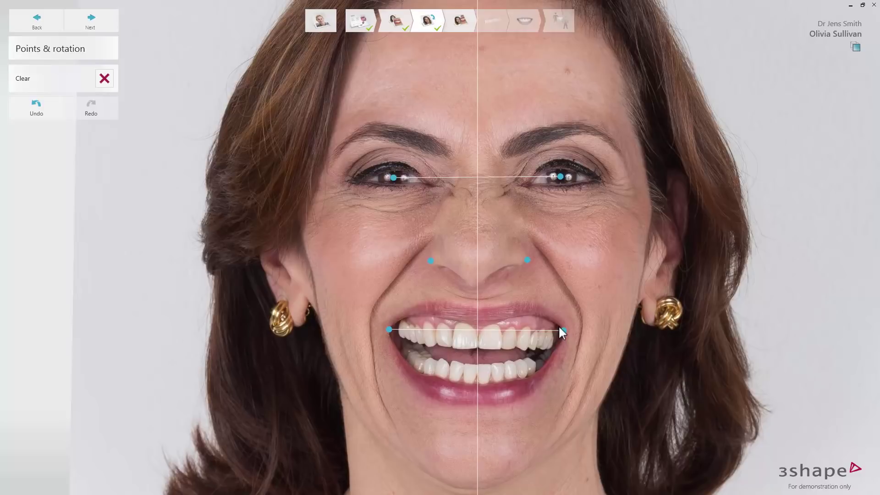
Refine the mouth-corner, nasal-wing and pupil points and rotate the photo to level the face.
{"action": "left_click_drag", "start_coordinate": [563, 333], "coordinate": [563, 335]}
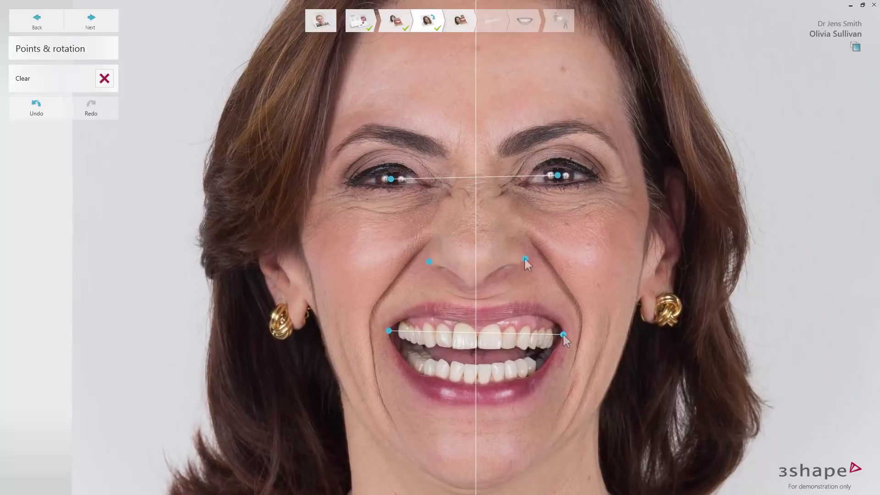
{"action": "left_click_drag", "start_coordinate": [430, 260], "coordinate": [431, 259]}
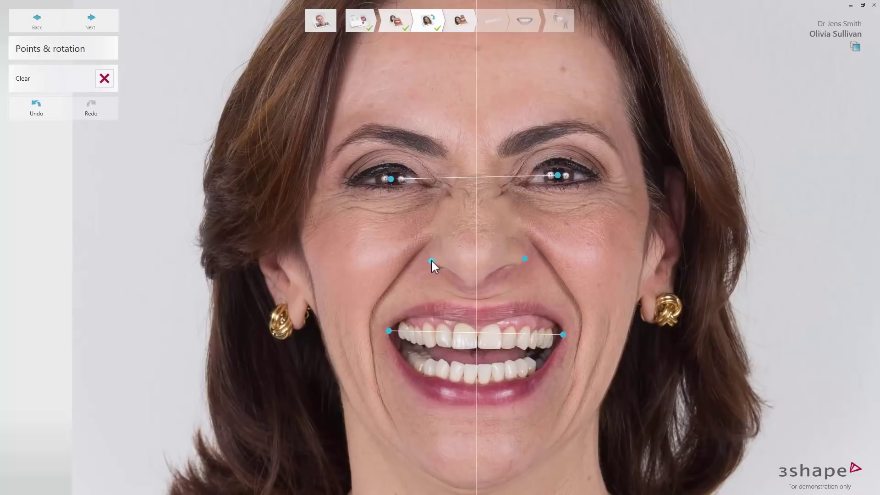
{"action": "left_click_drag", "start_coordinate": [557, 176], "coordinate": [559, 176]}
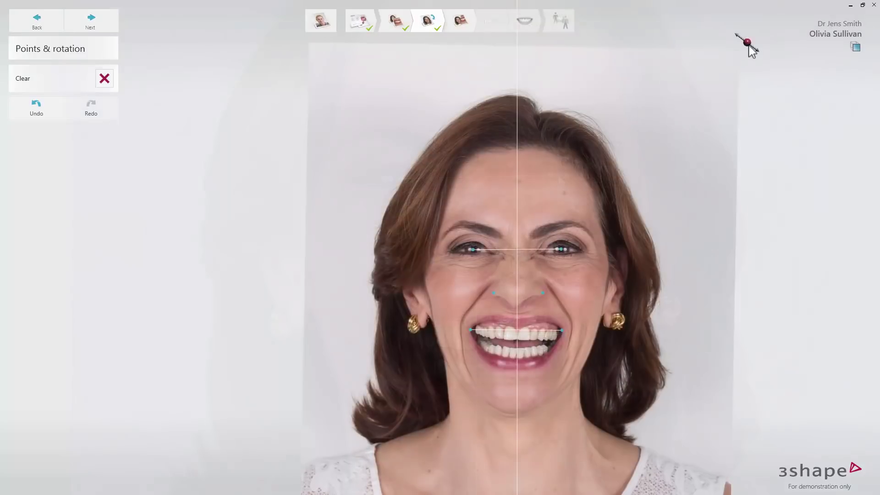
{"action": "left_click_drag", "start_coordinate": [751, 52], "coordinate": [749, 46]}
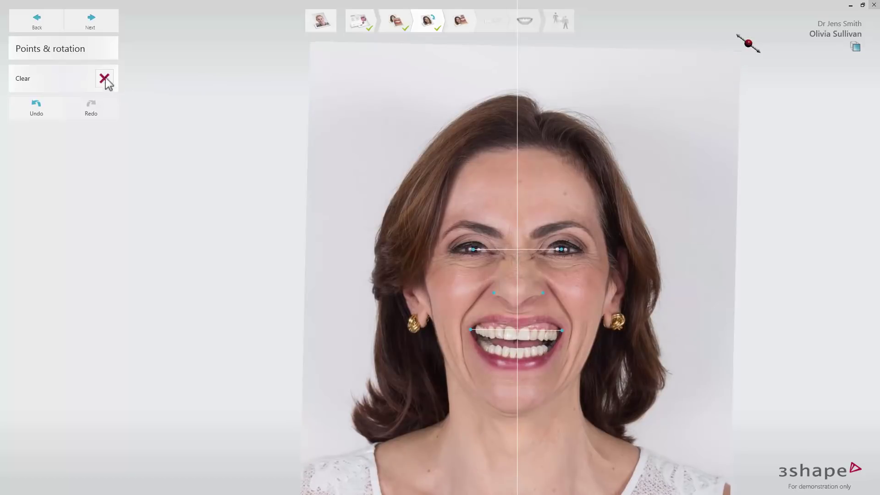
{"action": "left_click", "coordinate": [102, 26]}
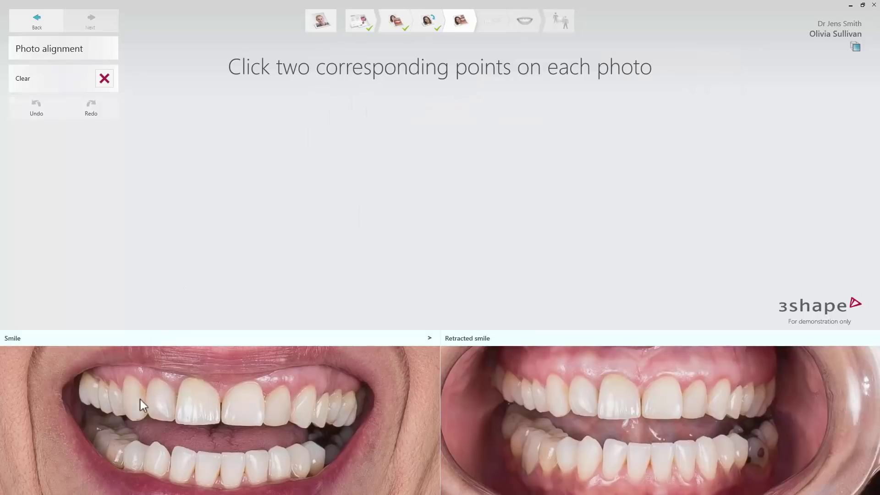
Mark matching tooth points on the smile and retracted photos, then nudge one for a better fit.
{"action": "left_click", "coordinate": [131, 421]}
{"action": "left_click", "coordinate": [736, 417]}
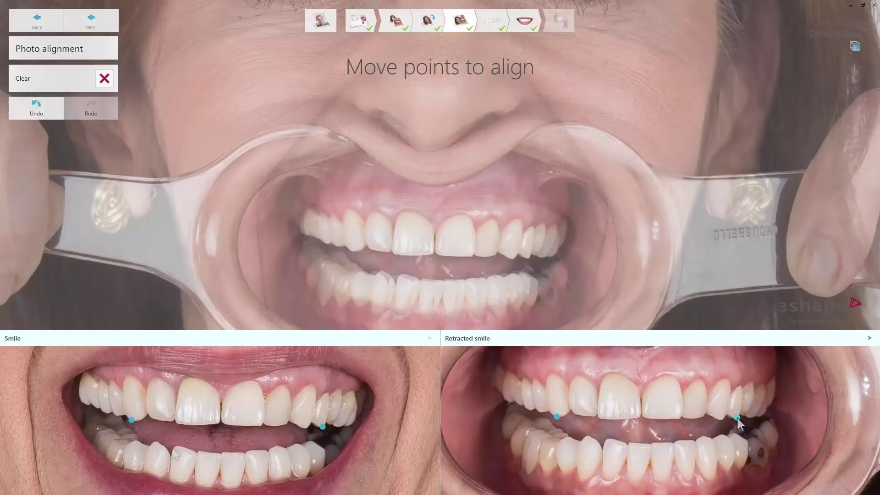
{"action": "mouse_move", "coordinate": [131, 419]}
{"action": "left_mouse_down"}
{"action": "mouse_move", "coordinate": [130, 408]}
{"action": "mouse_move", "coordinate": [132, 420]}
{"action": "left_mouse_up"}
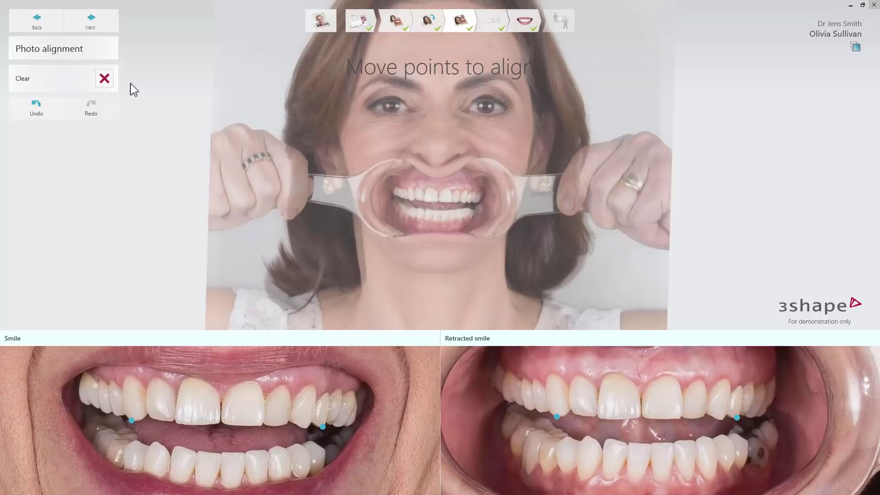
Draw a measurement line across the left central incisor and set its width to 8.10 mm.
{"action": "left_click", "coordinate": [114, 26]}
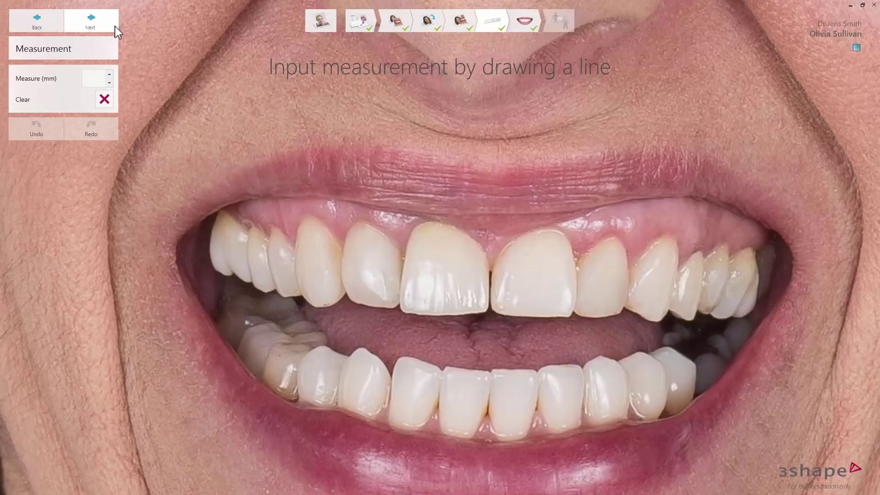
{"action": "left_click_drag", "start_coordinate": [404, 286], "coordinate": [489, 287]}
{"action": "left_click", "coordinate": [108, 84]}
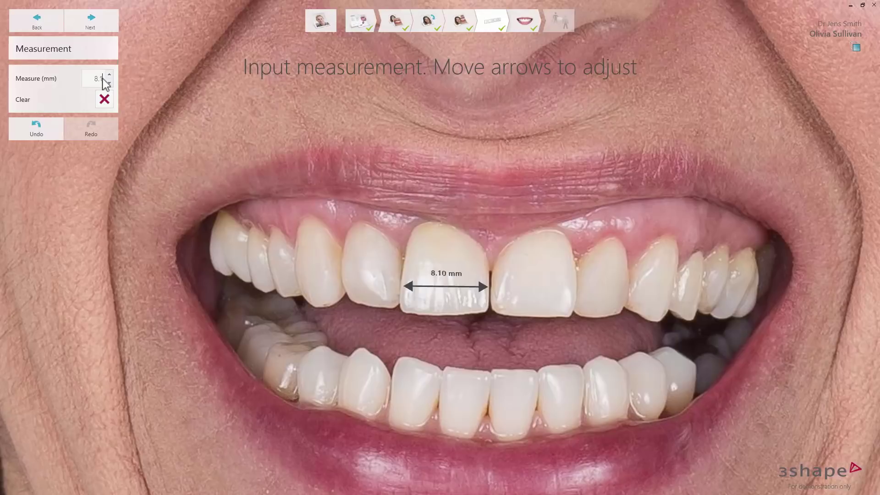
{"action": "left_click", "coordinate": [110, 74]}
{"action": "left_click", "coordinate": [106, 31]}
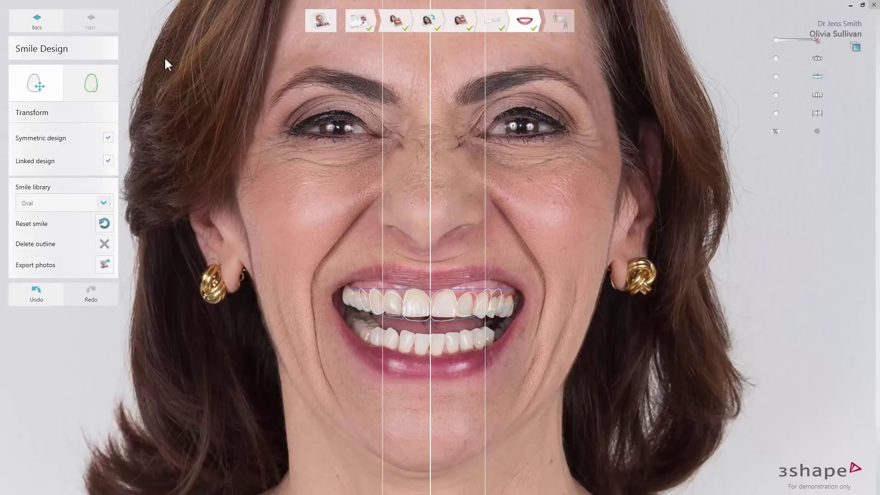
Zoom in on the Oval tooth outlines over the upper front teeth.
{"action": "scroll", "coordinate": [301, 192], "scroll_direction": "up", "scroll_amount": 4}
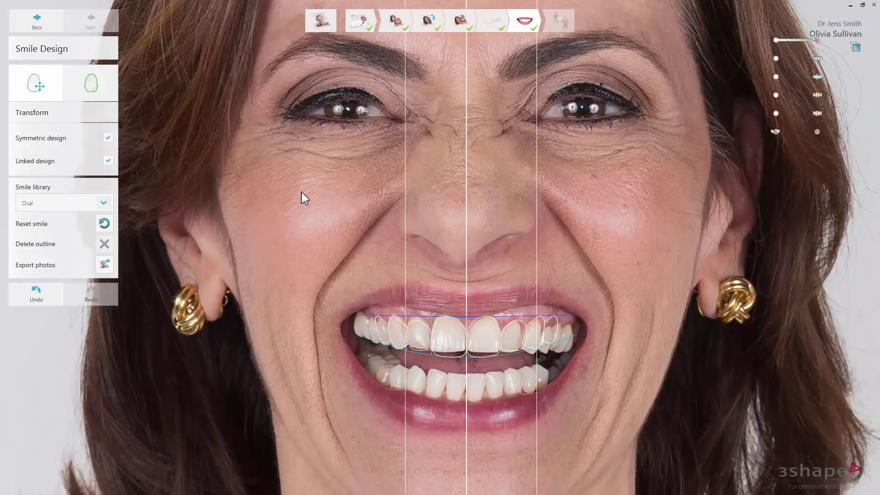
{"action": "scroll", "coordinate": [301, 192], "scroll_direction": "down", "scroll_amount": 4}
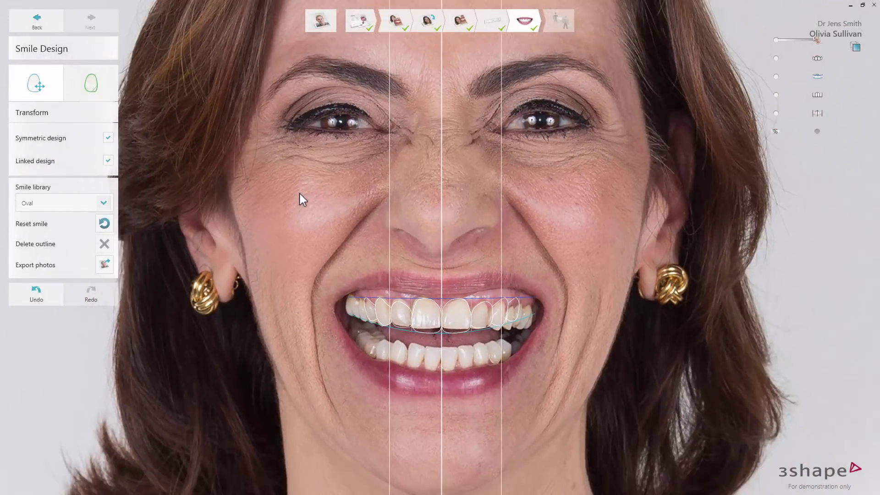
{"action": "scroll", "coordinate": [299, 191], "scroll_direction": "down", "scroll_amount": 3}
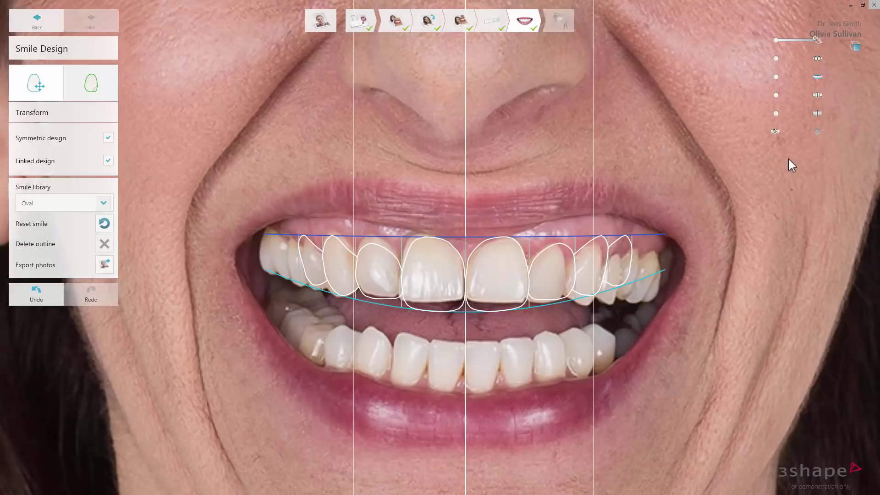
Toggle the tooth measurements, facial guide lines and tooth dividing lines off and on.
{"action": "left_click", "coordinate": [817, 130]}
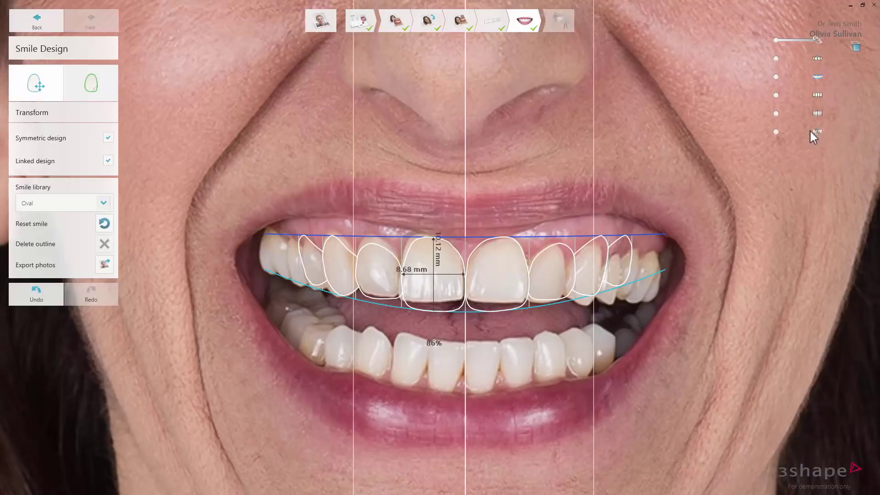
{"action": "left_click", "coordinate": [776, 130]}
{"action": "left_click", "coordinate": [777, 114]}
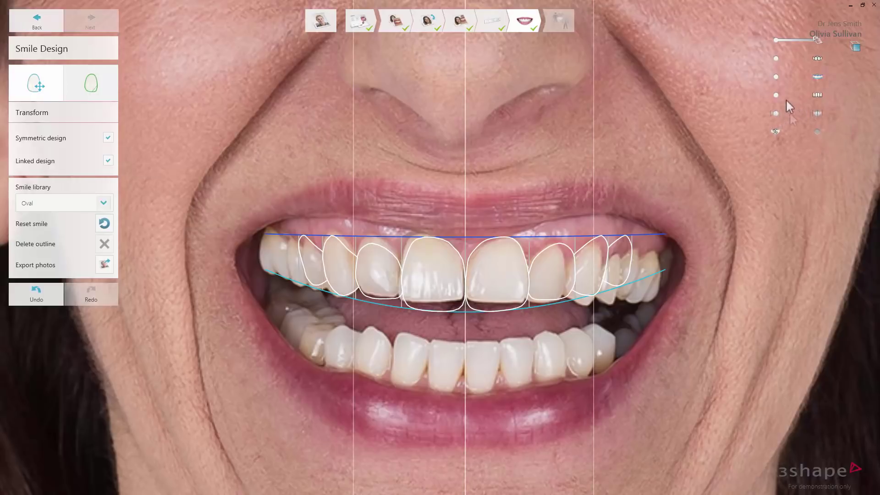
{"action": "left_click", "coordinate": [777, 95]}
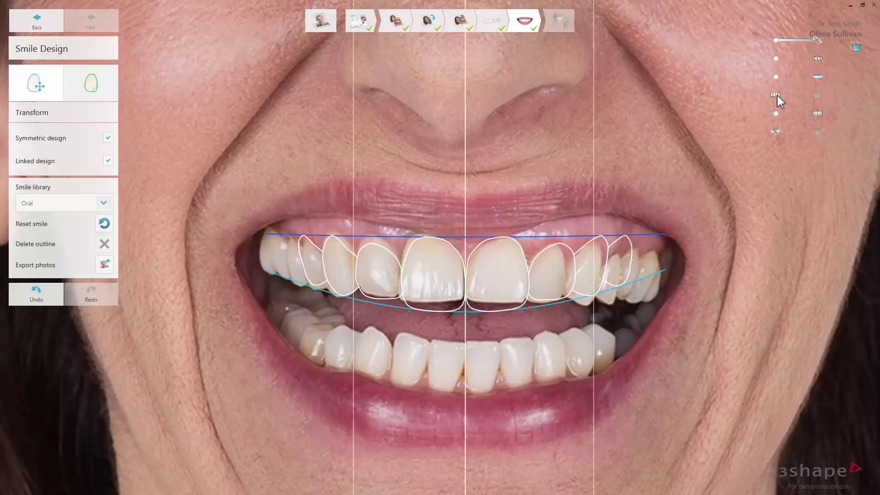
{"action": "left_click", "coordinate": [815, 96]}
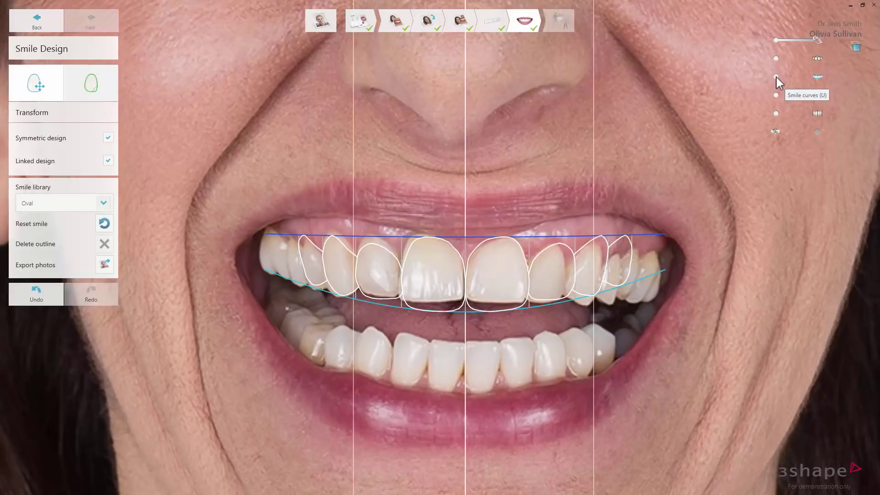
Toggle smile curves and tooth outlines, blend in the retracted photo, and face the model front-on.
{"action": "left_click", "coordinate": [777, 76]}
{"action": "left_click", "coordinate": [815, 75]}
{"action": "left_click", "coordinate": [775, 57]}
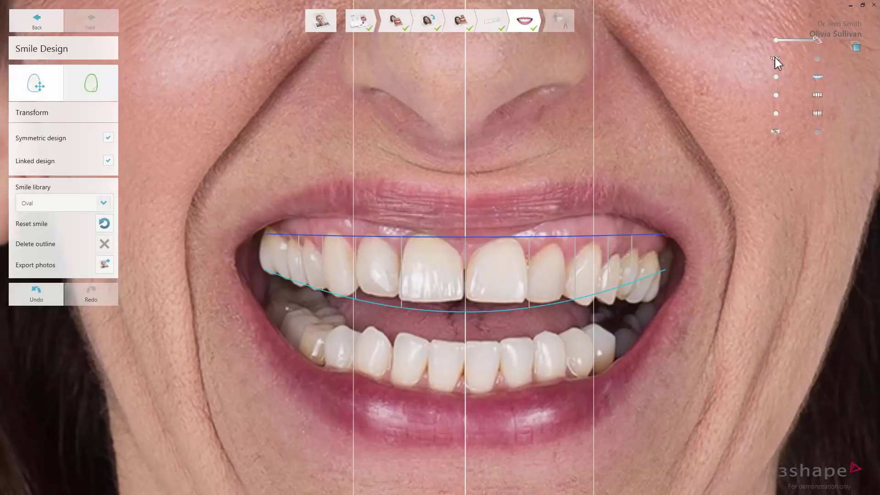
{"action": "left_click", "coordinate": [816, 57]}
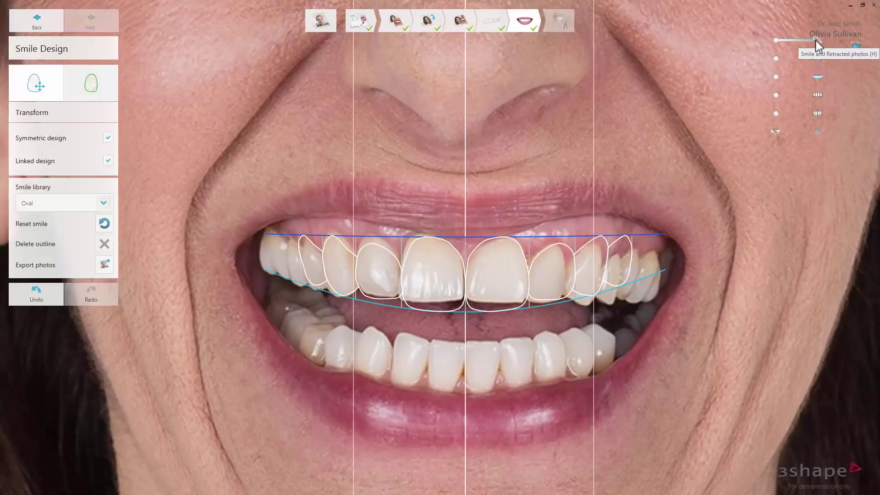
{"action": "left_click_drag", "start_coordinate": [816, 38], "coordinate": [818, 59]}
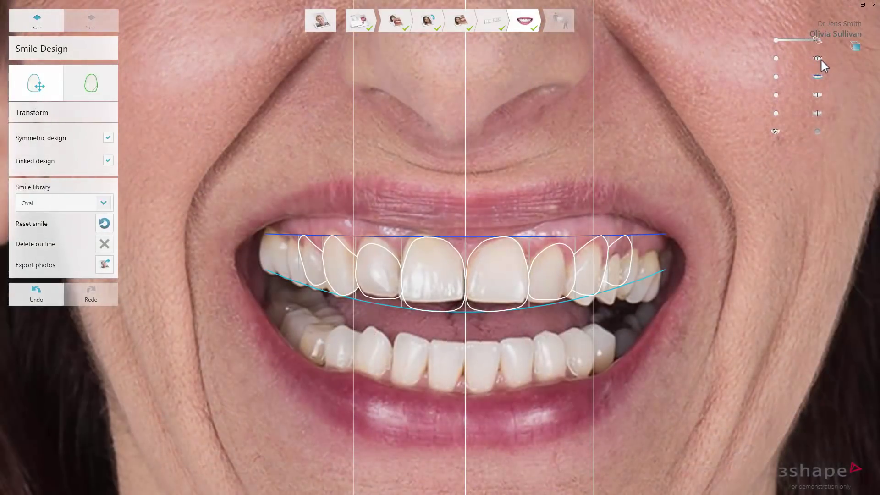
{"action": "left_click", "coordinate": [851, 51]}
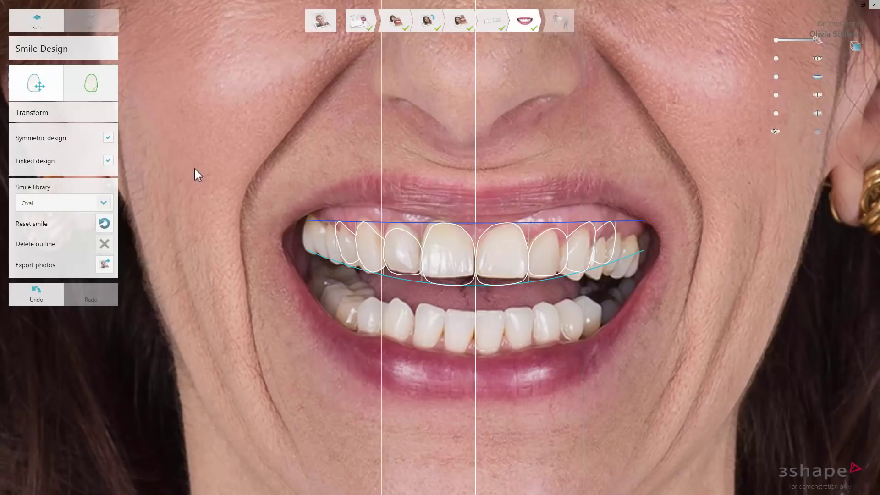
{"action": "left_click", "coordinate": [105, 202]}
{"action": "mouse_move", "coordinate": [109, 216]}
{"action": "left_mouse_down"}
{"action": "mouse_move", "coordinate": [106, 282]}
{"action": "mouse_move", "coordinate": [120, 225]}
{"action": "left_mouse_up"}
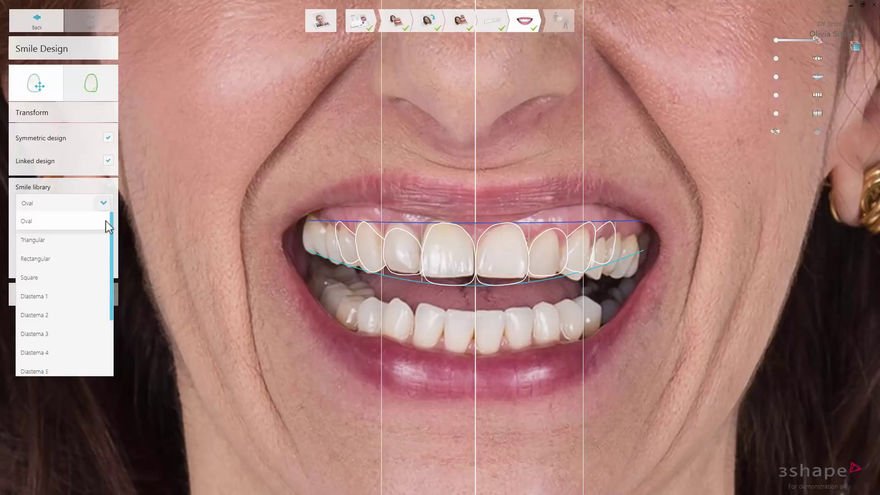
{"action": "left_click", "coordinate": [106, 222]}
{"action": "scroll", "coordinate": [83, 206], "scroll_direction": "down", "scroll_amount": 2}
{"action": "scroll", "coordinate": [83, 208], "scroll_direction": "down", "scroll_amount": 4}
{"action": "scroll", "coordinate": [84, 209], "scroll_direction": "down", "scroll_amount": 3}
{"action": "scroll", "coordinate": [84, 209], "scroll_direction": "down", "scroll_amount": 2}
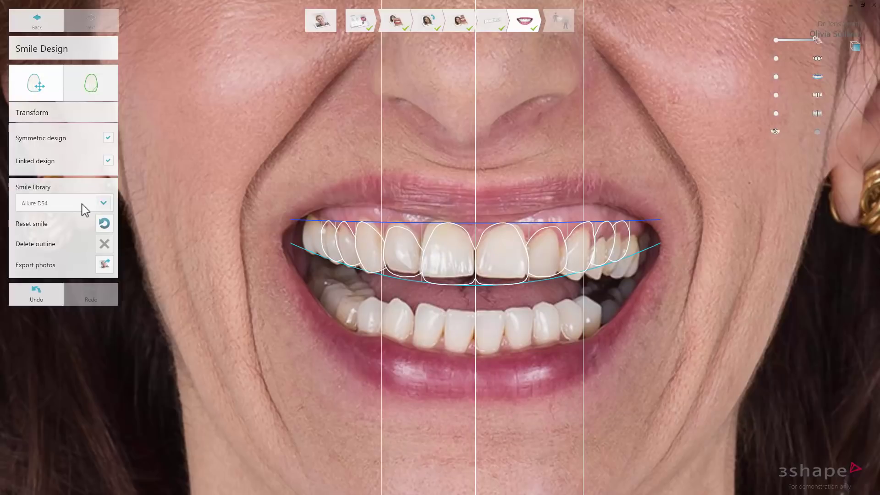
{"action": "scroll", "coordinate": [83, 209], "scroll_direction": "up", "scroll_amount": 5}
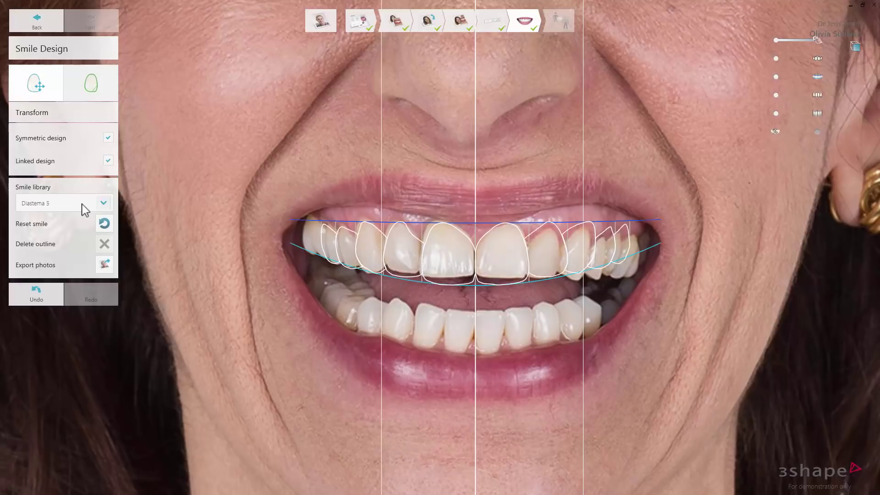
{"action": "scroll", "coordinate": [83, 209], "scroll_direction": "up", "scroll_amount": 1}
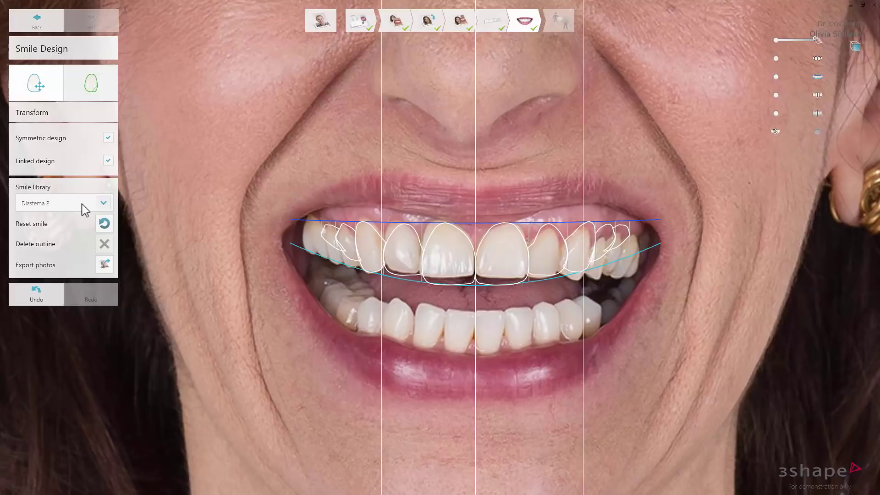
{"action": "scroll", "coordinate": [84, 209], "scroll_direction": "up", "scroll_amount": 2}
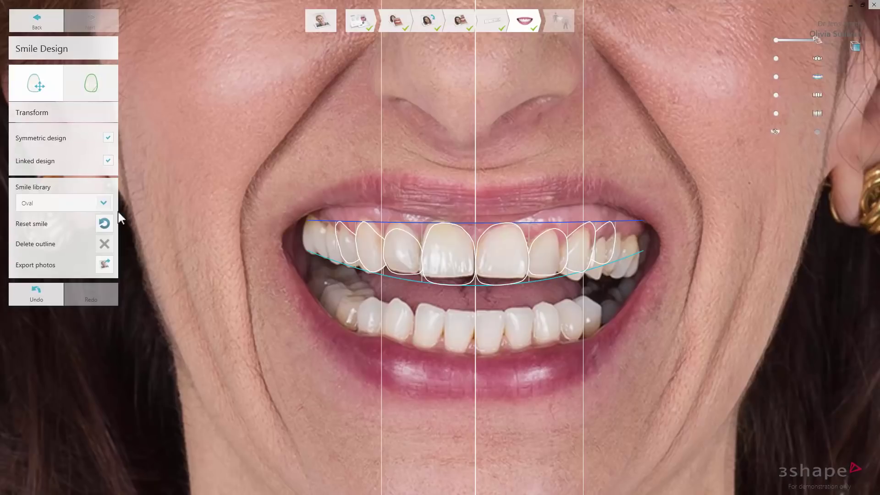
{"action": "left_click", "coordinate": [315, 256]}
Delete the outermost left tooth outline and reset the smile to the default Oval layout.
{"action": "left_click", "coordinate": [104, 244]}
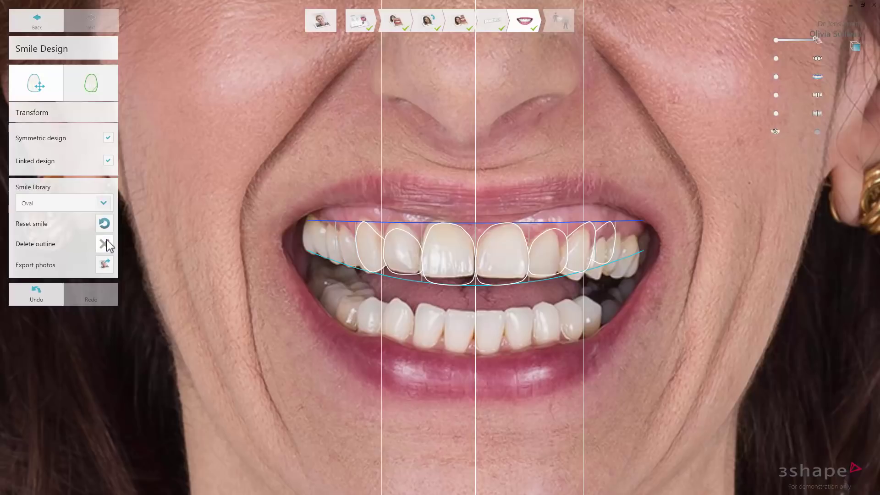
{"action": "left_click", "coordinate": [104, 245]}
{"action": "left_click", "coordinate": [105, 224]}
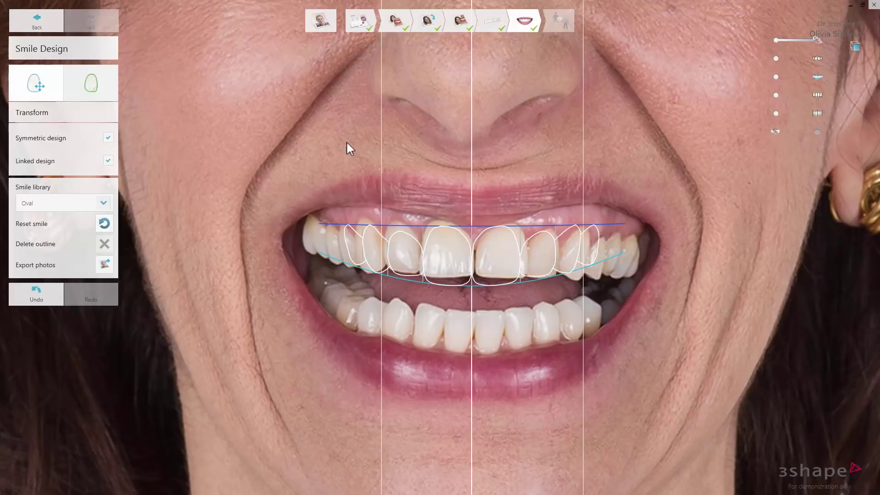
{"action": "mouse_move", "coordinate": [463, 196]}
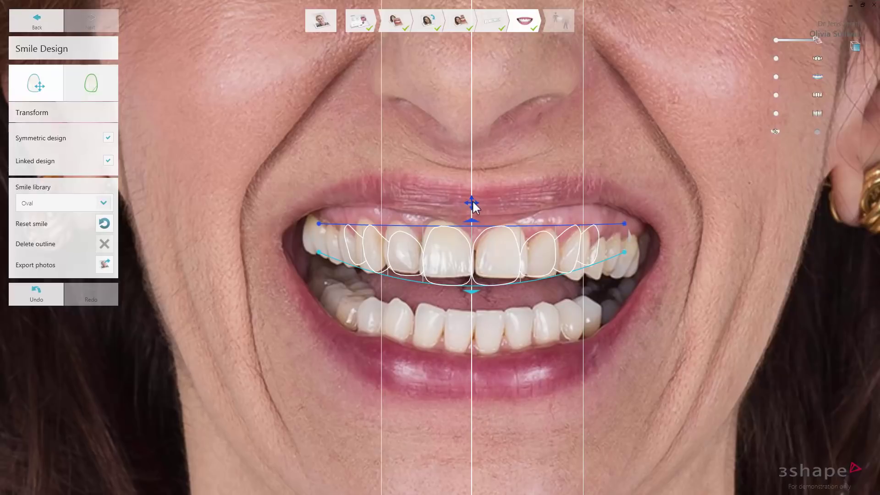
Move the smile design up, lengthen the outlines via both smile curves, and widen them.
{"action": "mouse_move", "coordinate": [473, 201]}
{"action": "left_mouse_down"}
{"action": "mouse_move", "coordinate": [471, 187]}
{"action": "mouse_move", "coordinate": [475, 209]}
{"action": "mouse_move", "coordinate": [491, 210]}
{"action": "mouse_move", "coordinate": [477, 207]}
{"action": "left_mouse_up"}
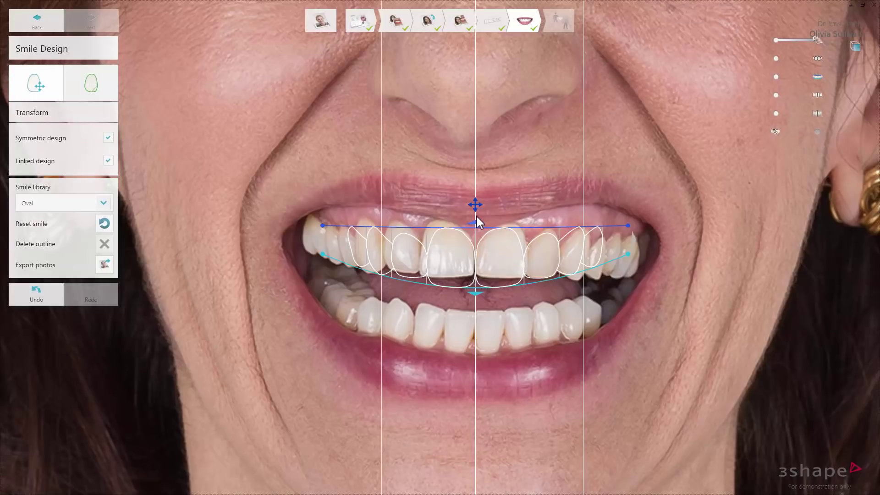
{"action": "mouse_move", "coordinate": [477, 223]}
{"action": "left_mouse_down"}
{"action": "mouse_move", "coordinate": [479, 215]}
{"action": "mouse_move", "coordinate": [478, 224]}
{"action": "left_mouse_up"}
{"action": "left_click_drag", "start_coordinate": [476, 294], "coordinate": [477, 305]}
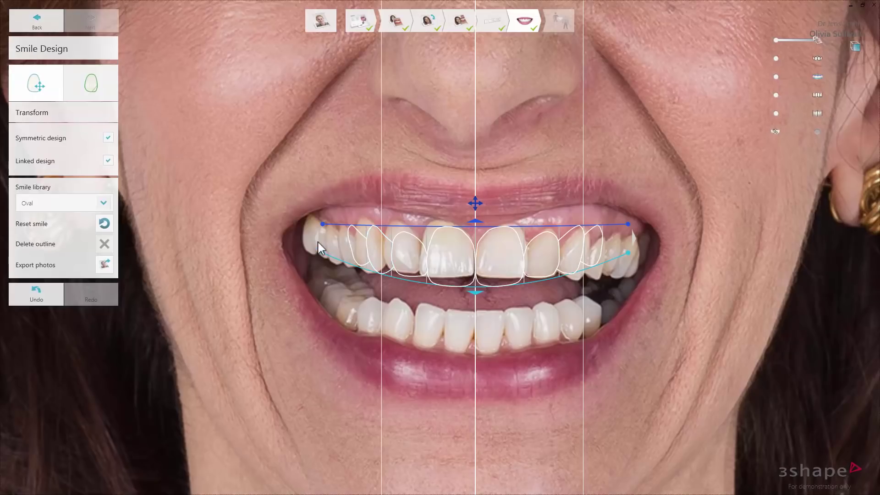
{"action": "left_click_drag", "start_coordinate": [317, 241], "coordinate": [311, 240]}
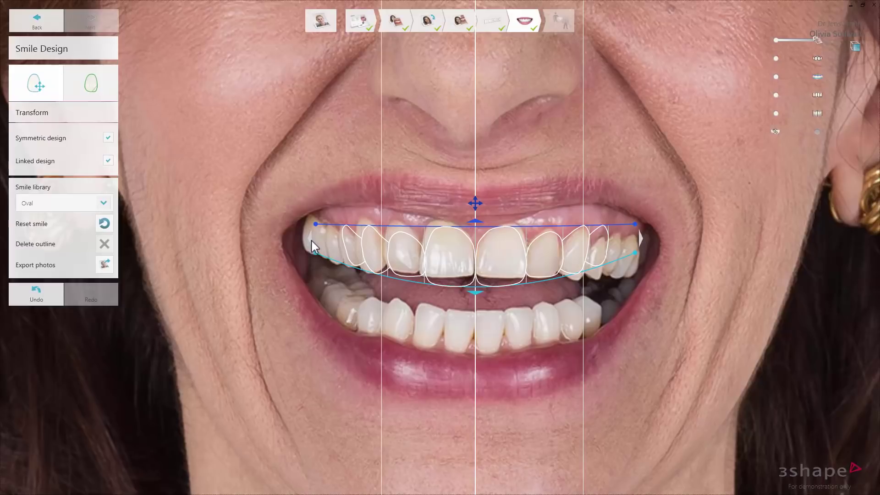
Show central incisor measurements, then shift the lateral outlines and reshape both curves' right ends.
{"action": "left_click", "coordinate": [814, 134]}
{"action": "mouse_move", "coordinate": [639, 236]}
{"action": "left_mouse_down"}
{"action": "mouse_move", "coordinate": [664, 232]}
{"action": "mouse_move", "coordinate": [648, 233]}
{"action": "left_mouse_up"}
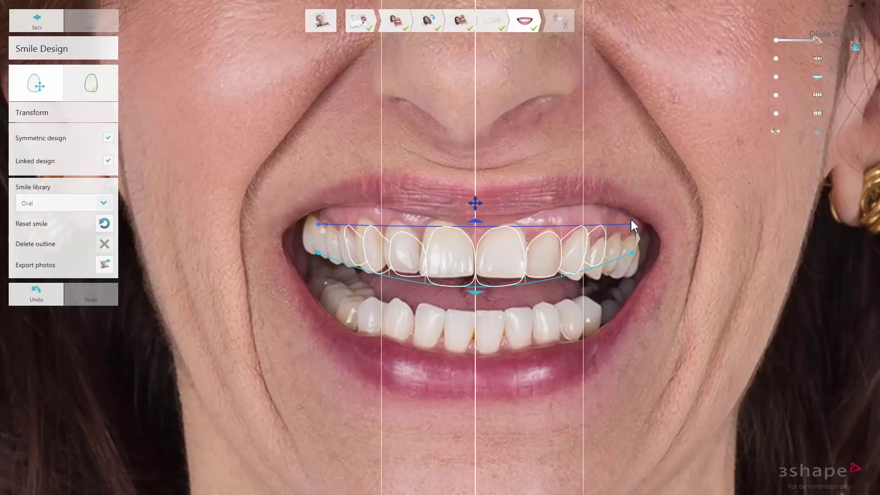
{"action": "left_click_drag", "start_coordinate": [631, 218], "coordinate": [631, 210]}
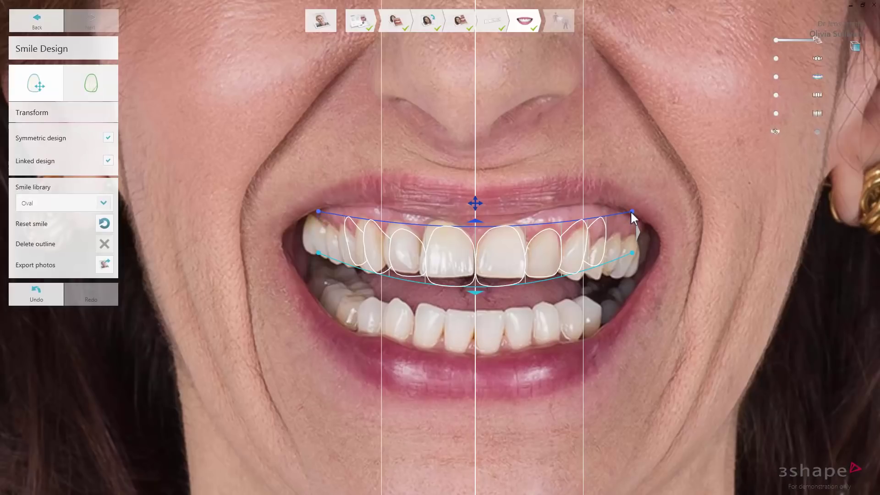
{"action": "left_click_drag", "start_coordinate": [631, 251], "coordinate": [633, 265]}
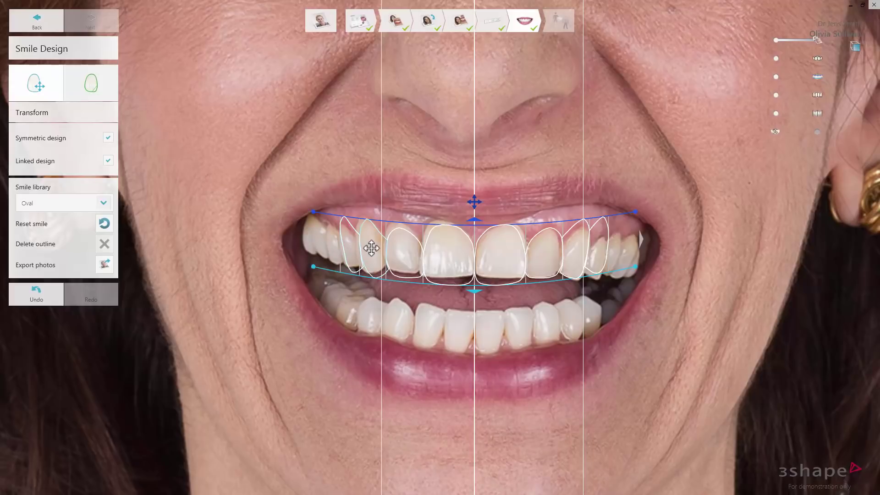
{"action": "mouse_move", "coordinate": [371, 248]}
{"action": "left_mouse_down"}
{"action": "mouse_move", "coordinate": [362, 245]}
{"action": "mouse_move", "coordinate": [365, 230]}
{"action": "mouse_move", "coordinate": [367, 248]}
{"action": "left_mouse_up"}
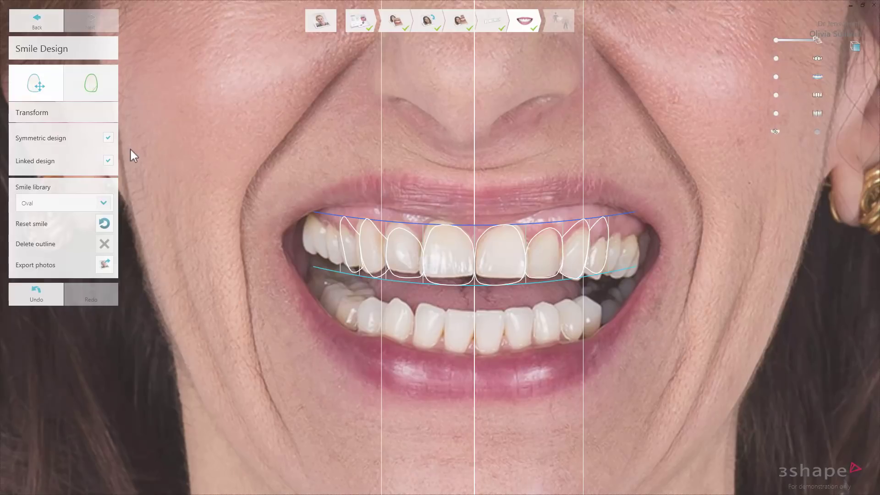
Switch off Linked design and resize the central incisor outline's edges.
{"action": "left_click", "coordinate": [108, 161]}
{"action": "mouse_move", "coordinate": [445, 224]}
{"action": "left_mouse_down"}
{"action": "mouse_move", "coordinate": [438, 237]}
{"action": "mouse_move", "coordinate": [440, 225]}
{"action": "left_mouse_up"}
{"action": "mouse_move", "coordinate": [421, 261]}
{"action": "left_mouse_down"}
{"action": "mouse_move", "coordinate": [412, 262]}
{"action": "mouse_move", "coordinate": [424, 262]}
{"action": "left_mouse_up"}
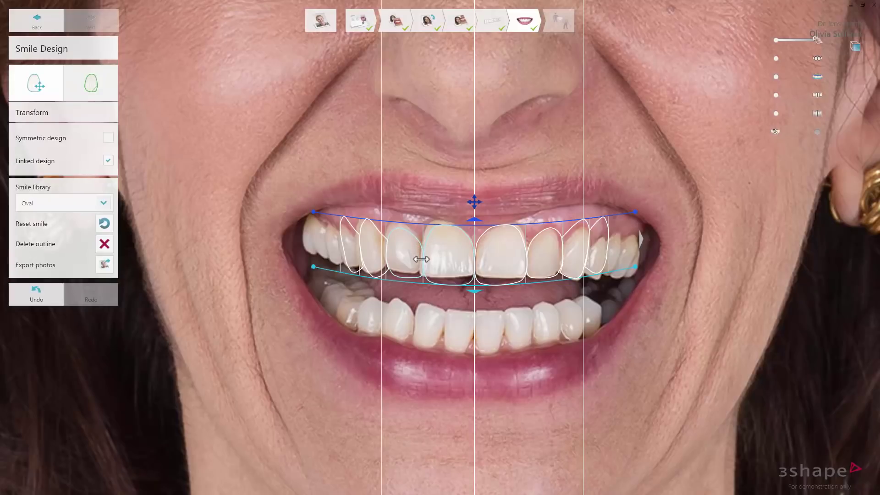
Widen the lateral incisor and canine outlines, then move to Freeform outline editing.
{"action": "left_click_drag", "start_coordinate": [416, 260], "coordinate": [420, 260]}
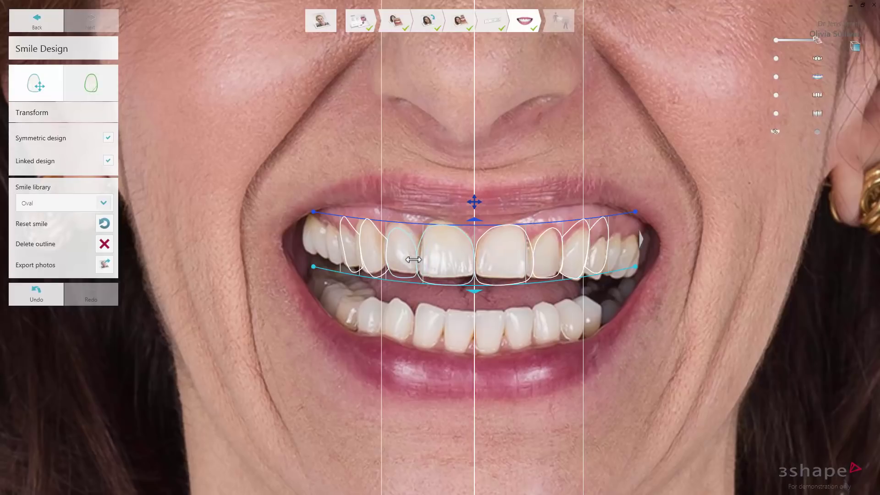
{"action": "left_click_drag", "start_coordinate": [410, 258], "coordinate": [437, 286]}
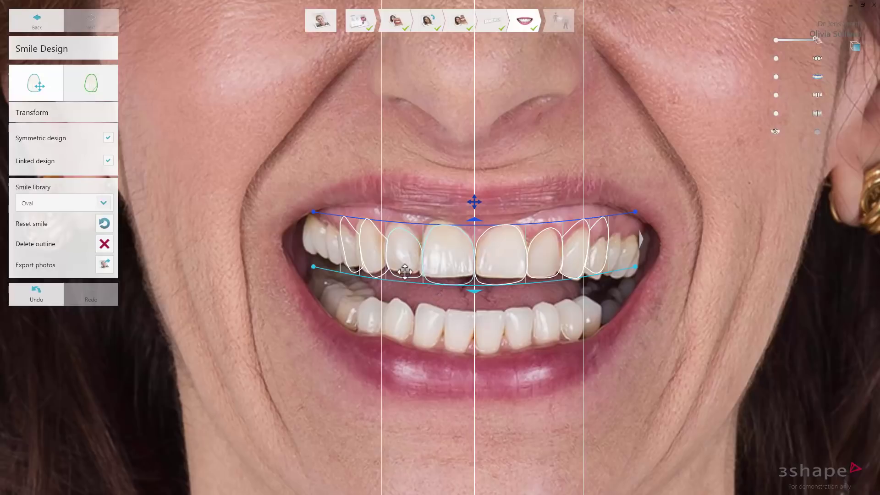
{"action": "left_click_drag", "start_coordinate": [388, 262], "coordinate": [342, 254]}
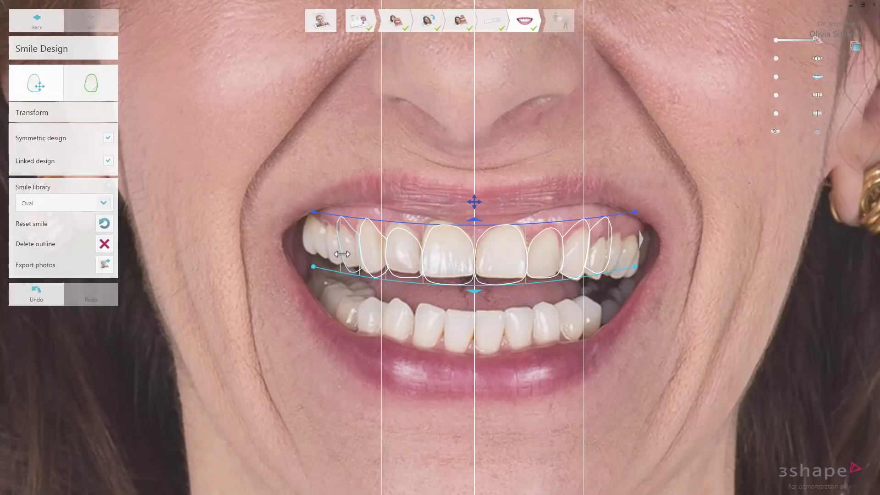
{"action": "left_click", "coordinate": [262, 158]}
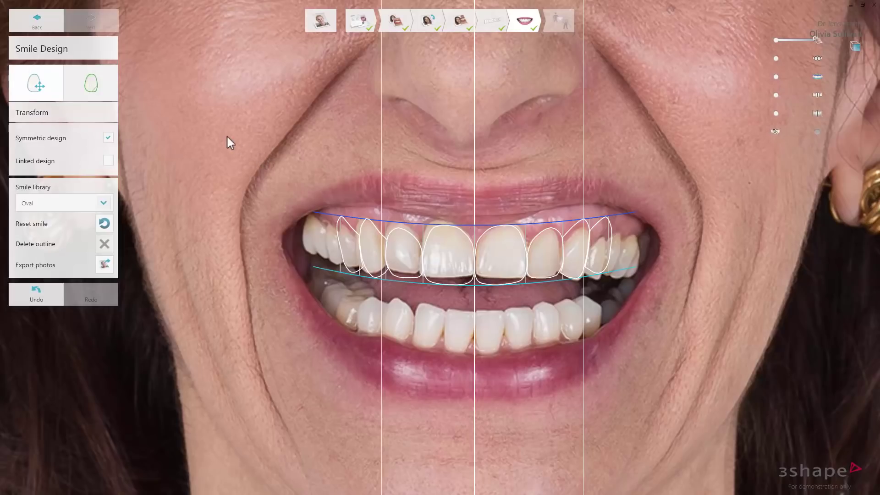
{"action": "left_click", "coordinate": [109, 90]}
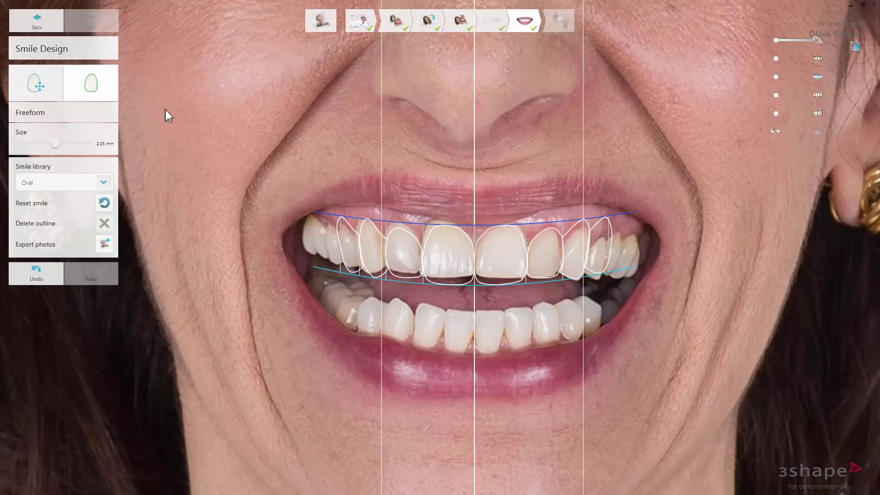
Select a lateral incisor outline in Freeform and increase the reshaping Size.
{"action": "left_click", "coordinate": [402, 244]}
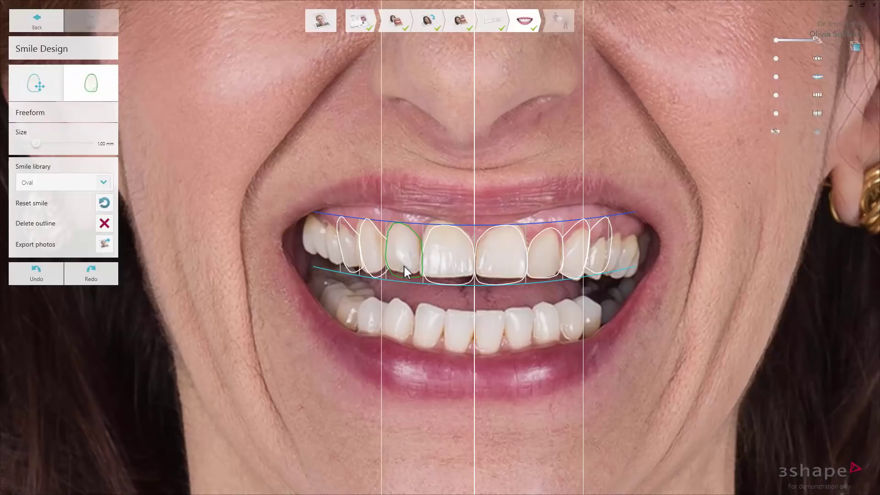
{"action": "scroll", "coordinate": [403, 265], "scroll_direction": "up", "scroll_amount": 8}
{"action": "scroll", "coordinate": [403, 265], "scroll_direction": "up", "scroll_amount": 8}
{"action": "scroll", "coordinate": [404, 265], "scroll_direction": "up", "scroll_amount": 5}
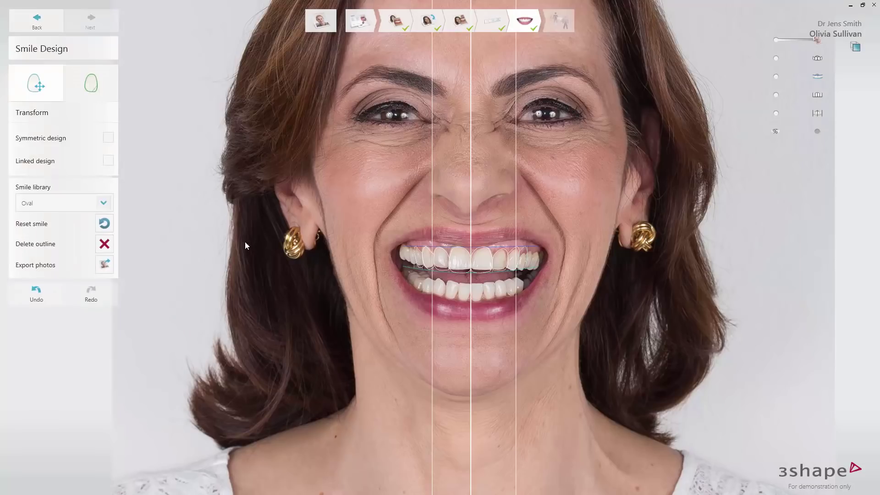
Export the design photos and open the Design image in Windows Photo Viewer.
{"action": "left_click", "coordinate": [104, 265]}
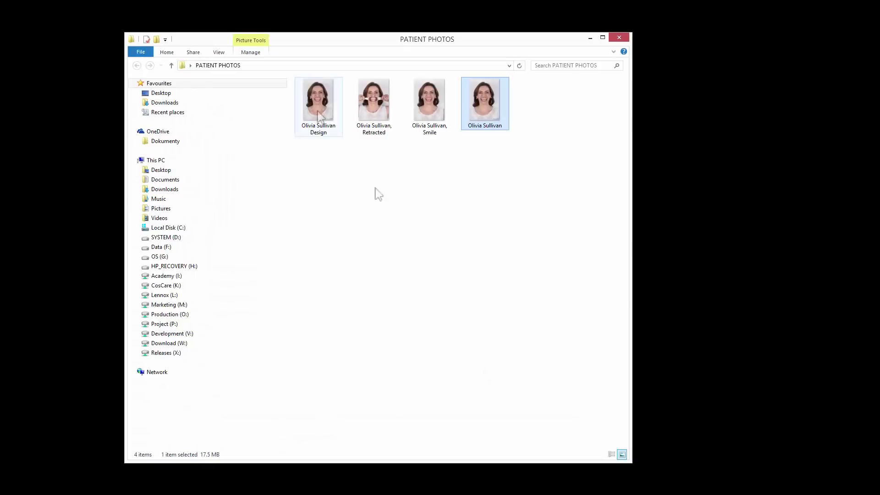
{"action": "double_click", "coordinate": [317, 111]}
{"action": "scroll", "coordinate": [292, 202], "scroll_direction": "up", "scroll_amount": 2}
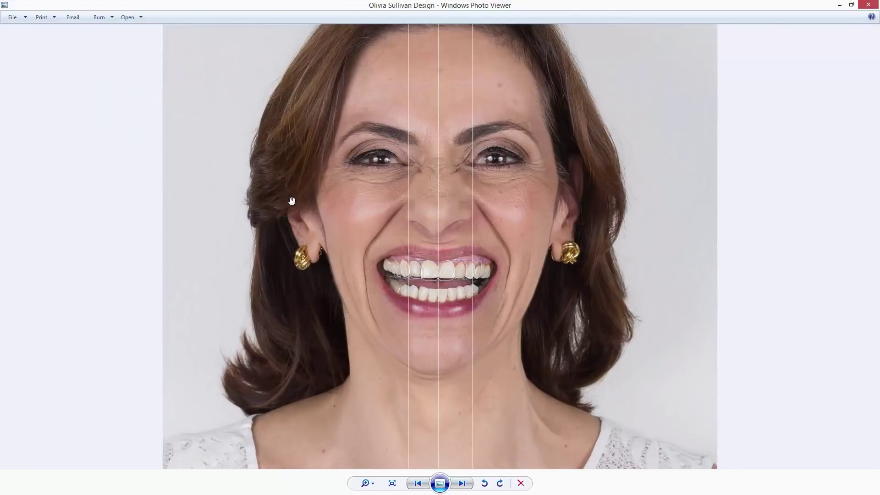